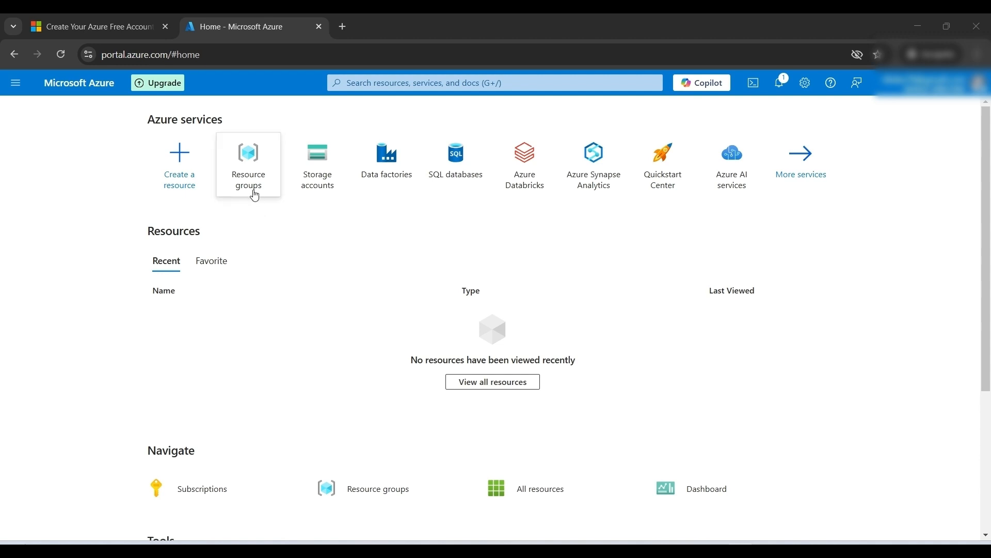
Step: Go to the Resource groups service and start creating a new resource group
{"action": "left_click", "coordinate": [375, 83]}
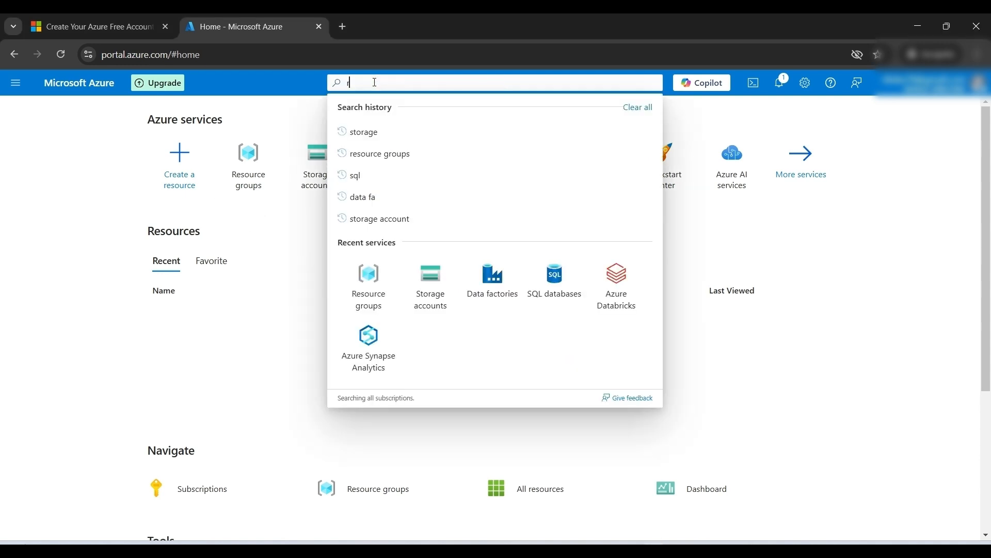
{"action": "type", "text": "resour"}
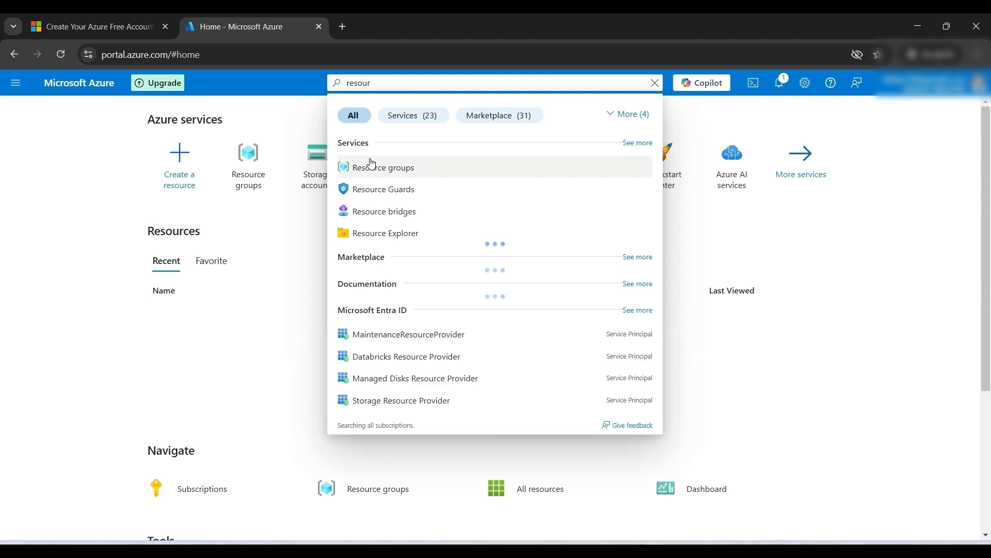
{"action": "left_click", "coordinate": [374, 166]}
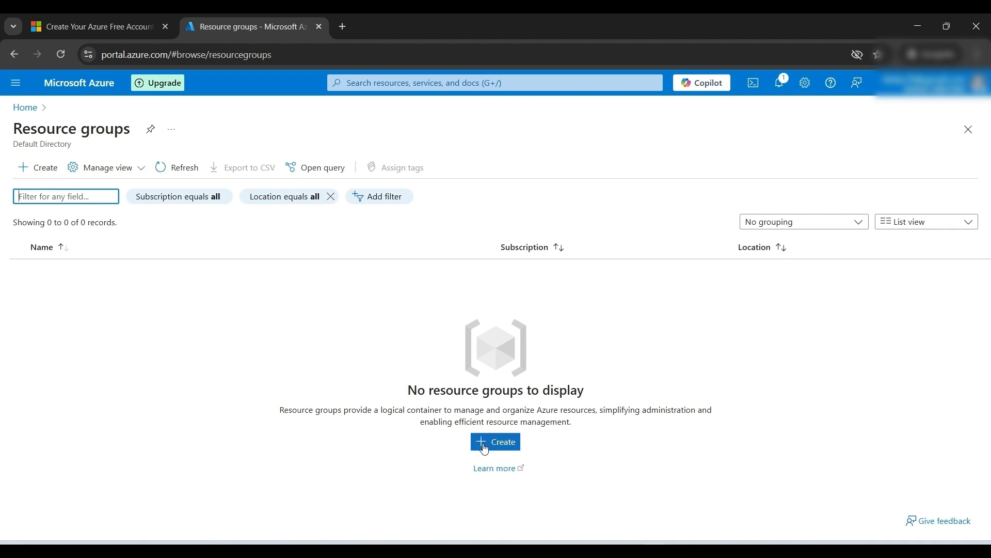
{"action": "left_click", "coordinate": [39, 167]}
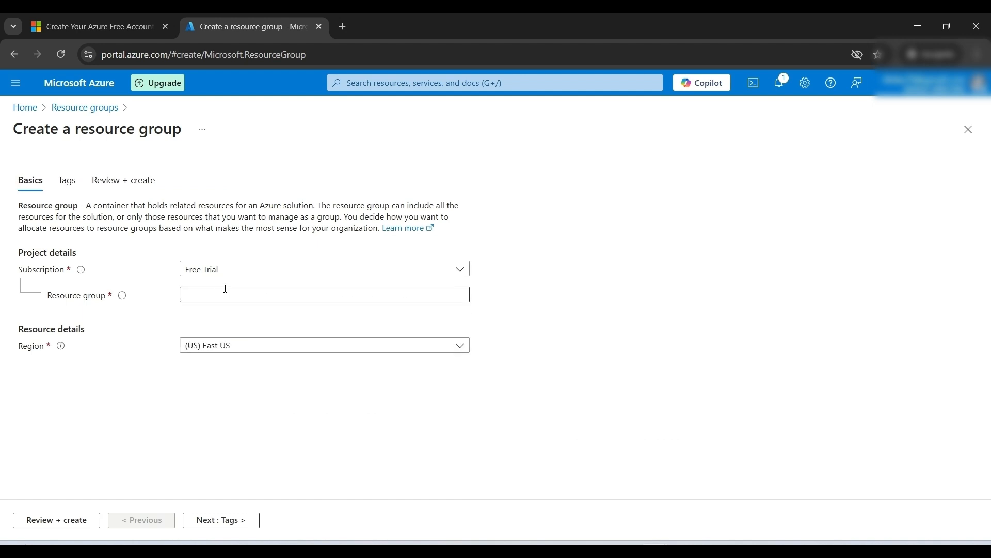
Step: Name the resource group azdemodfrg
{"action": "left_click", "coordinate": [299, 295]}
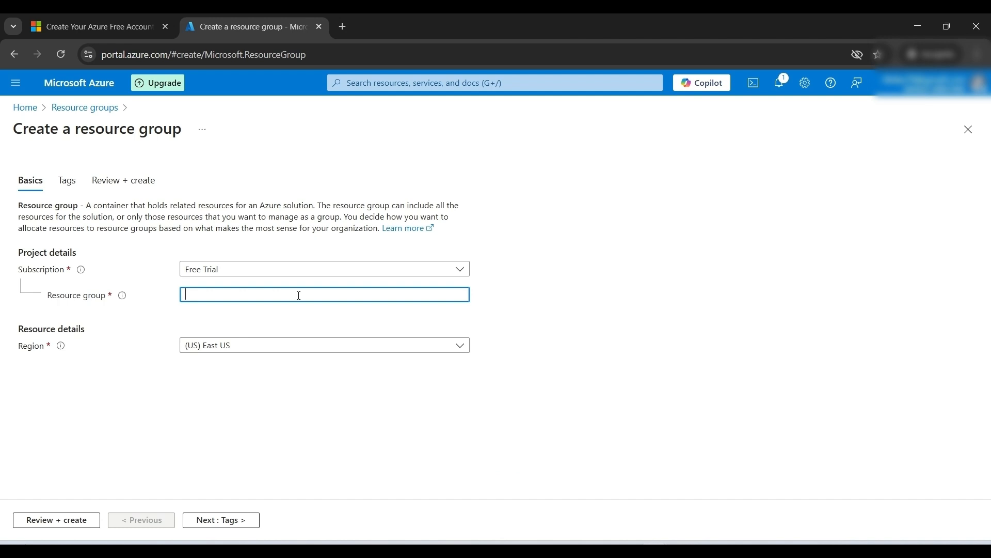
{"action": "type", "text": "azdemodfg"}
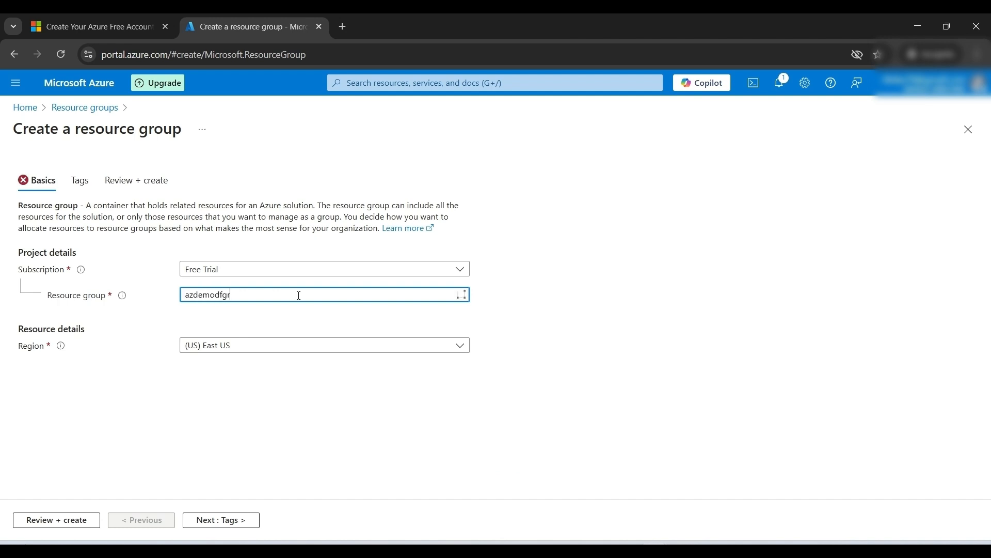
{"action": "type", "text": "r"}
{"action": "key", "text": "BackSpace"}
{"action": "key", "text": "BackSpace"}
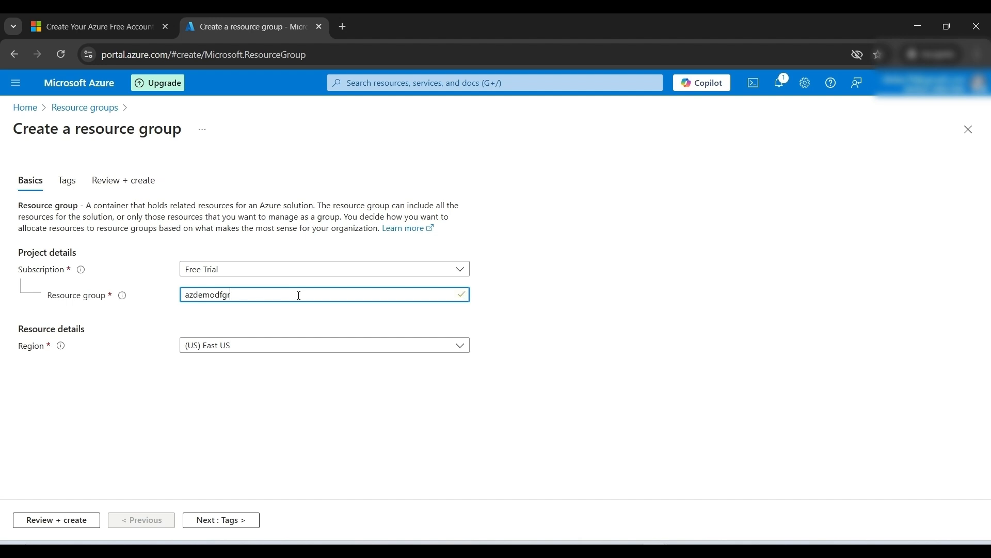
{"action": "type", "text": "rg"}
Step: Set the resource group's region to (Asia Pacific) Central India
{"action": "left_click", "coordinate": [256, 351]}
{"action": "left_click", "coordinate": [255, 351]}
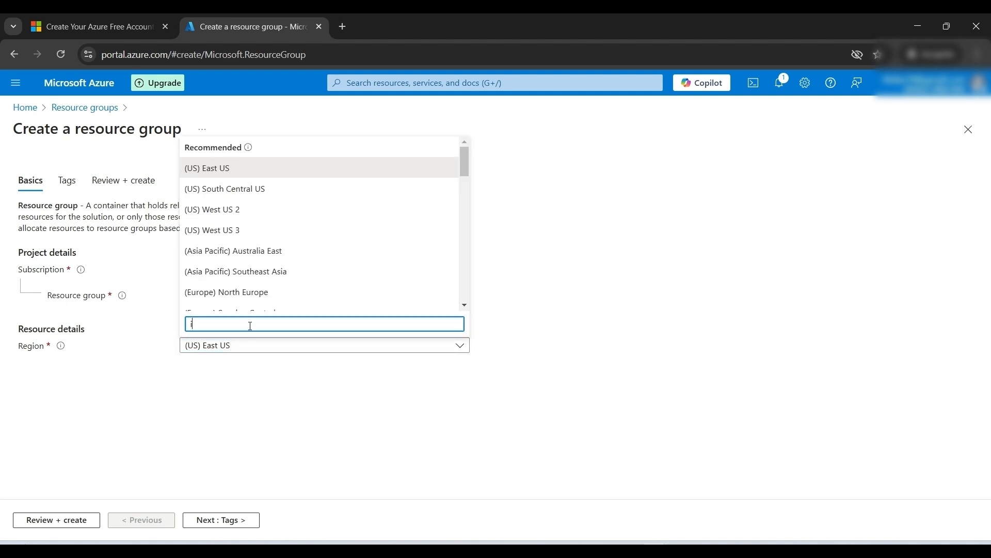
{"action": "type", "text": "india"}
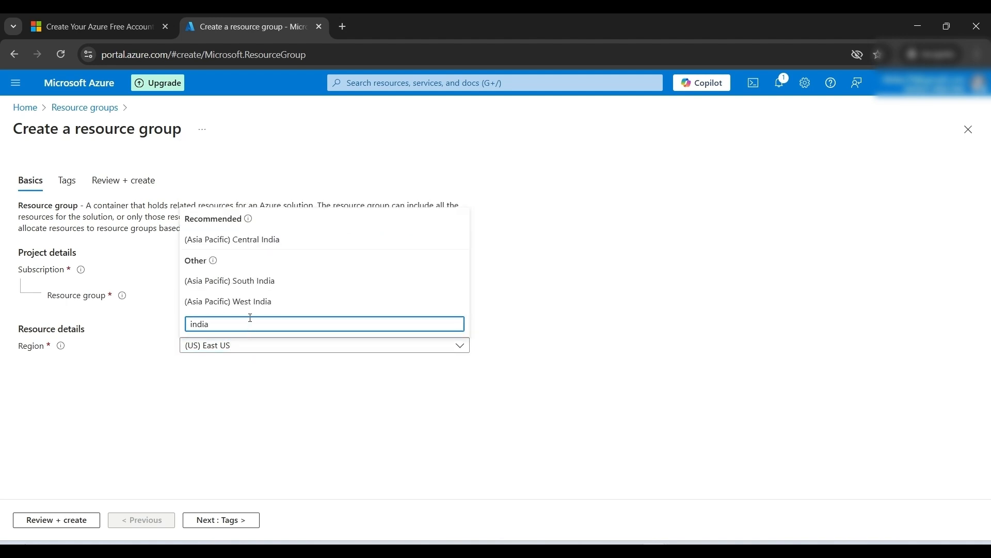
{"action": "left_click", "coordinate": [250, 242]}
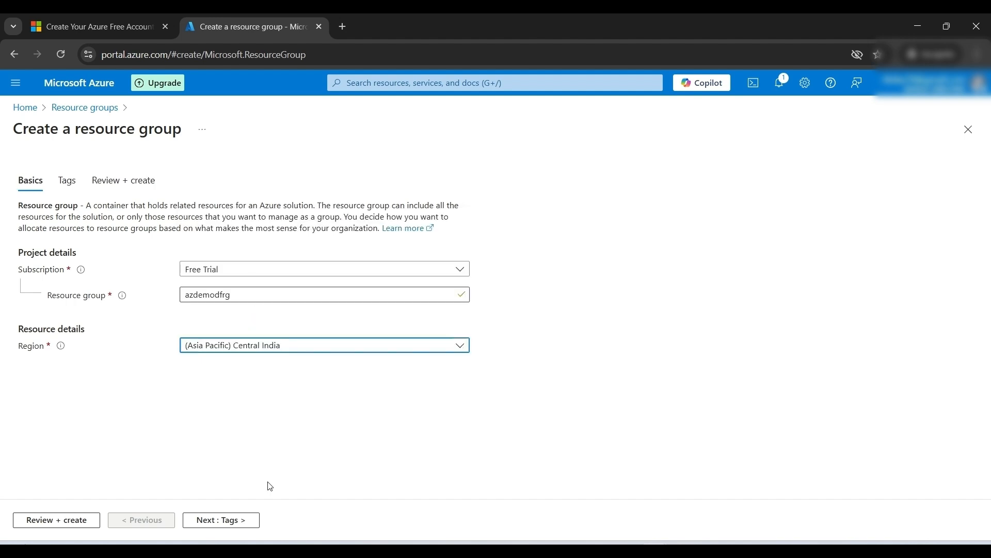
Step: Skip tags, review and create the resource group
{"action": "left_click", "coordinate": [225, 521]}
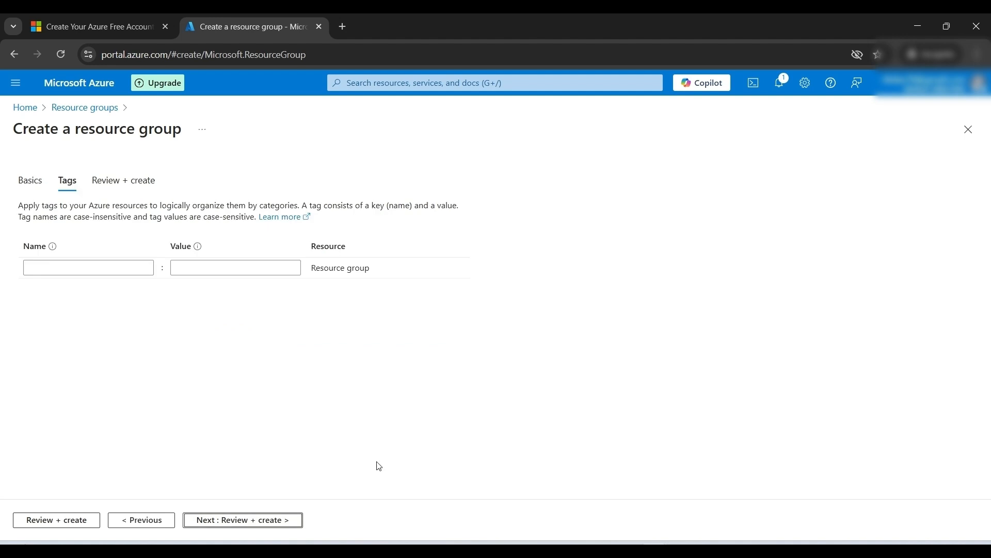
{"action": "left_click", "coordinate": [240, 521]}
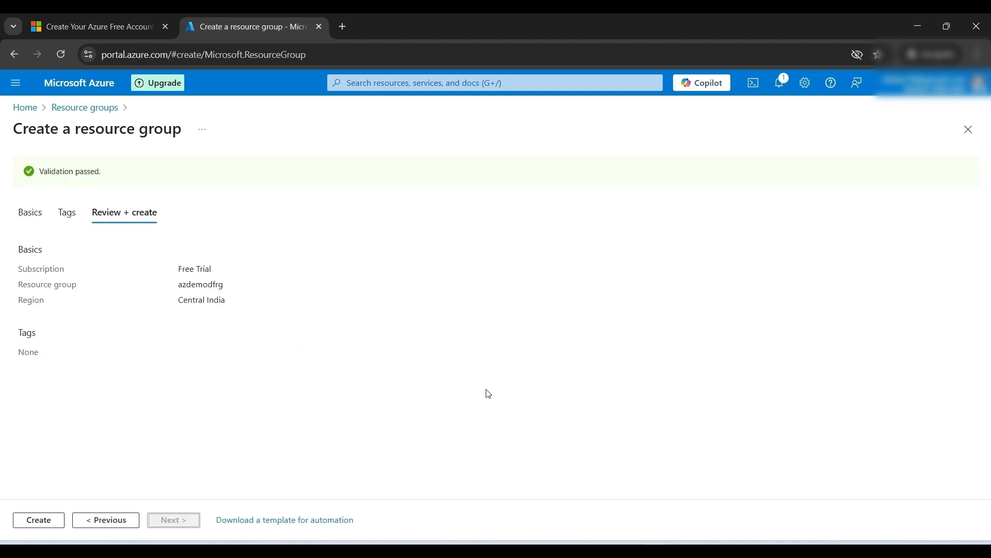
{"action": "left_click", "coordinate": [46, 523]}
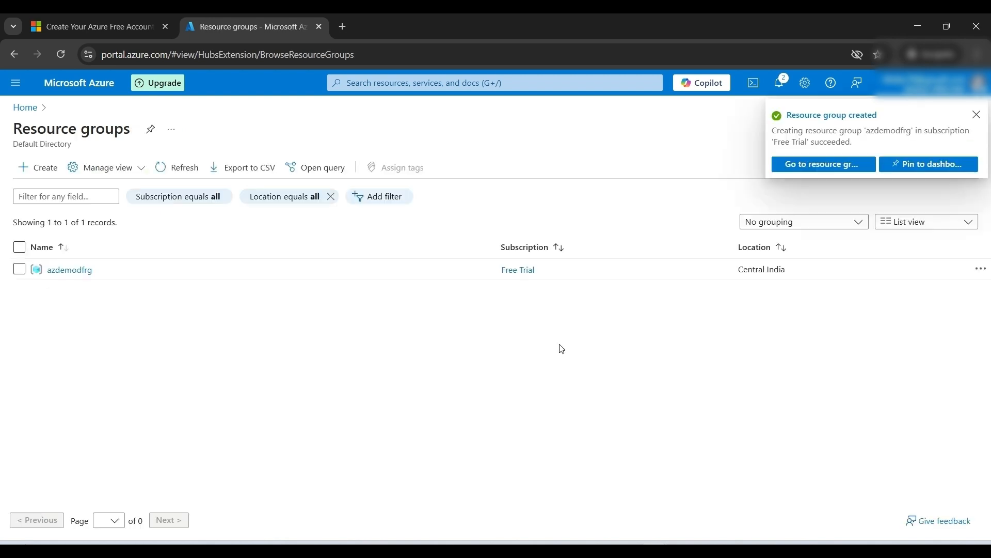
Step: Check the resource group list for the new azdemodfrg group, returning to the home page
{"action": "left_click", "coordinate": [21, 115]}
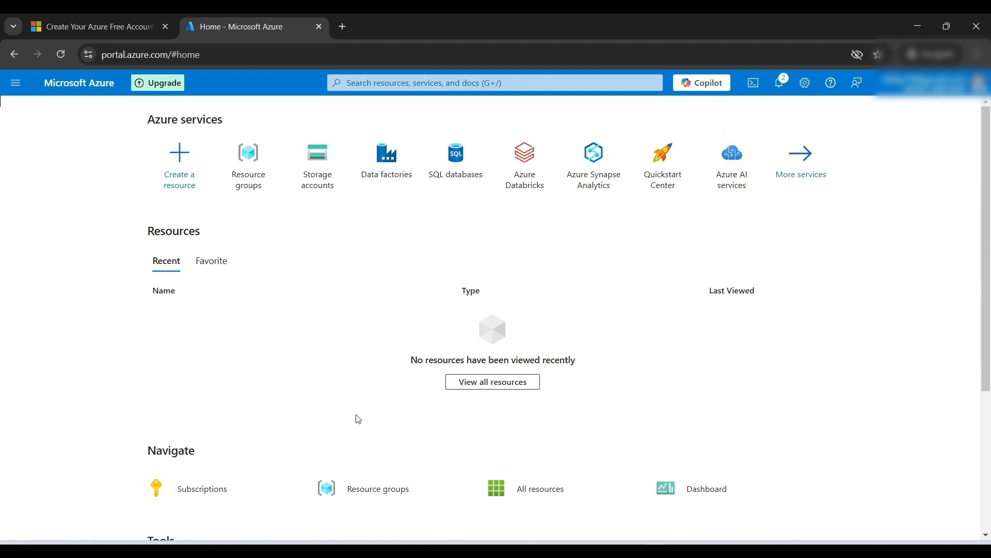
{"action": "left_click", "coordinate": [251, 186]}
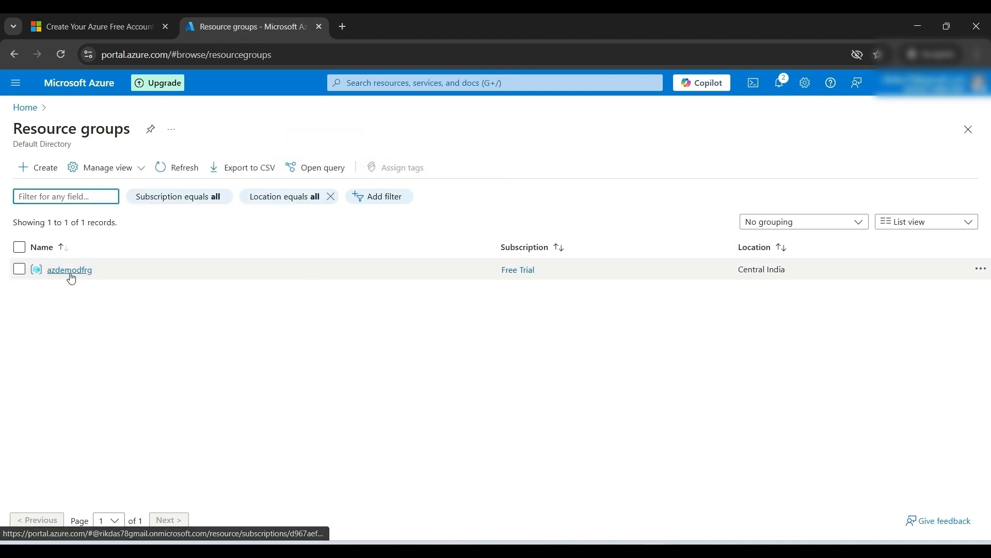
{"action": "left_click", "coordinate": [26, 109]}
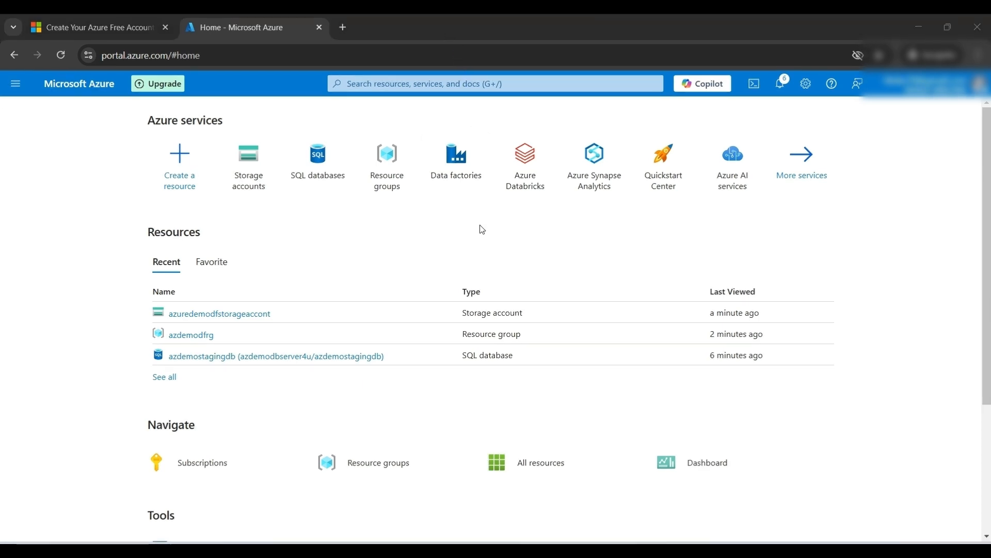
Step: Find the Data factories service and start creating a new data factory
{"action": "left_click", "coordinate": [429, 85]}
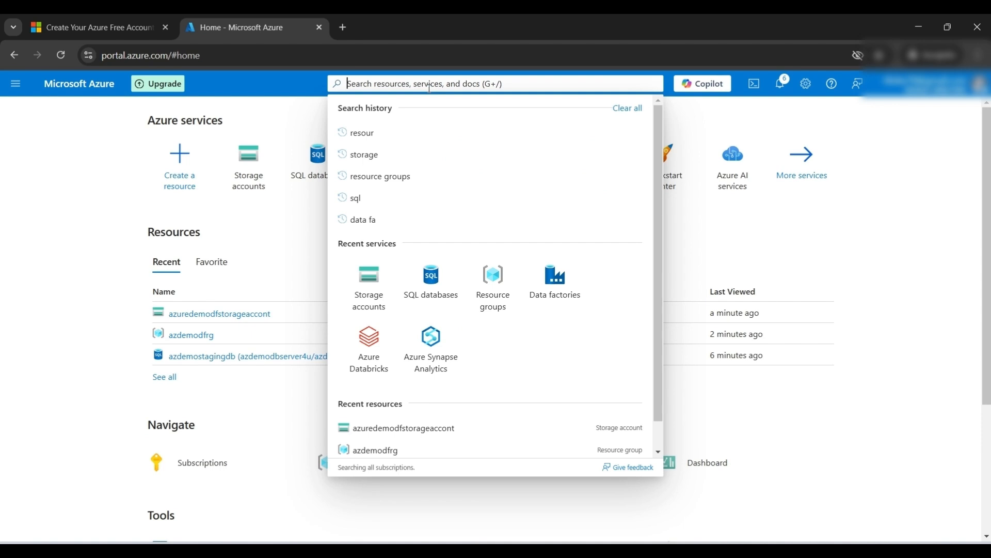
{"action": "type", "text": "data fa"}
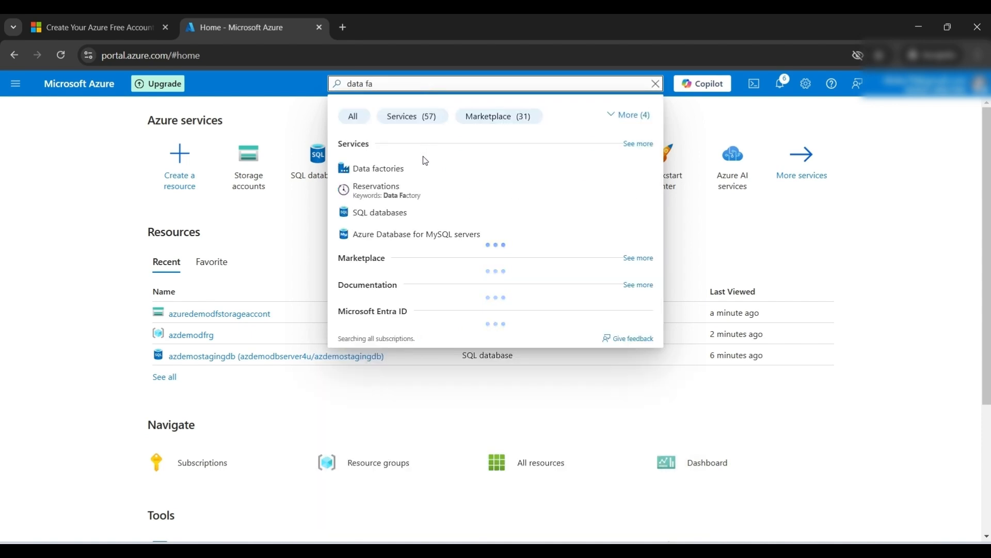
{"action": "left_click", "coordinate": [408, 170]}
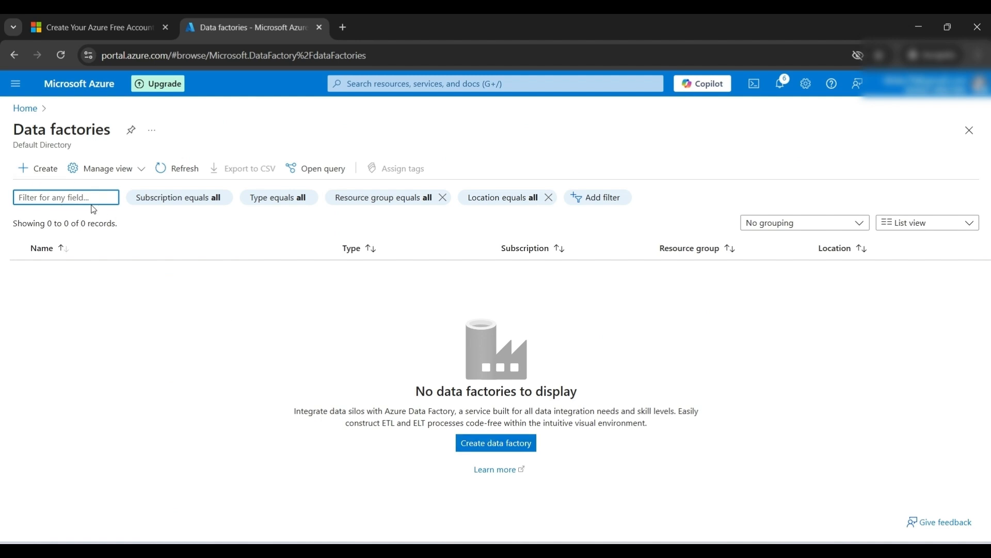
{"action": "left_click", "coordinate": [45, 170]}
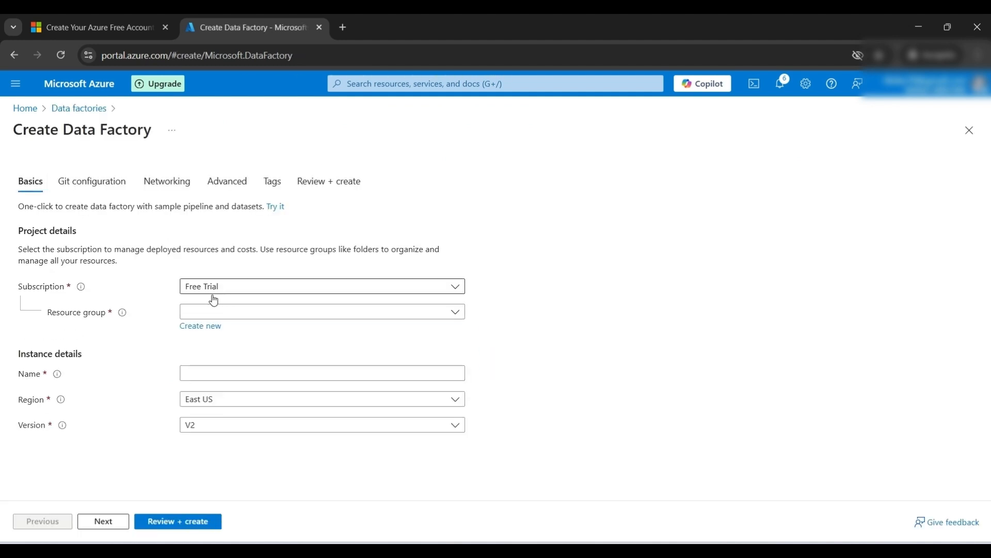
Step: Place the data factory in resource group azdemodfrg and name it demoazuredatafactory4u
{"action": "left_click", "coordinate": [277, 313]}
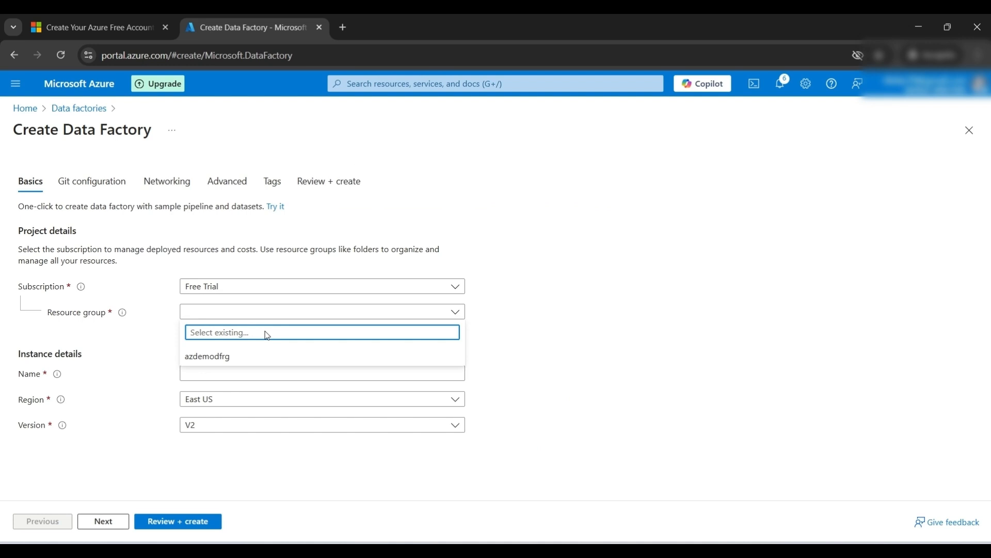
{"action": "left_click", "coordinate": [213, 357]}
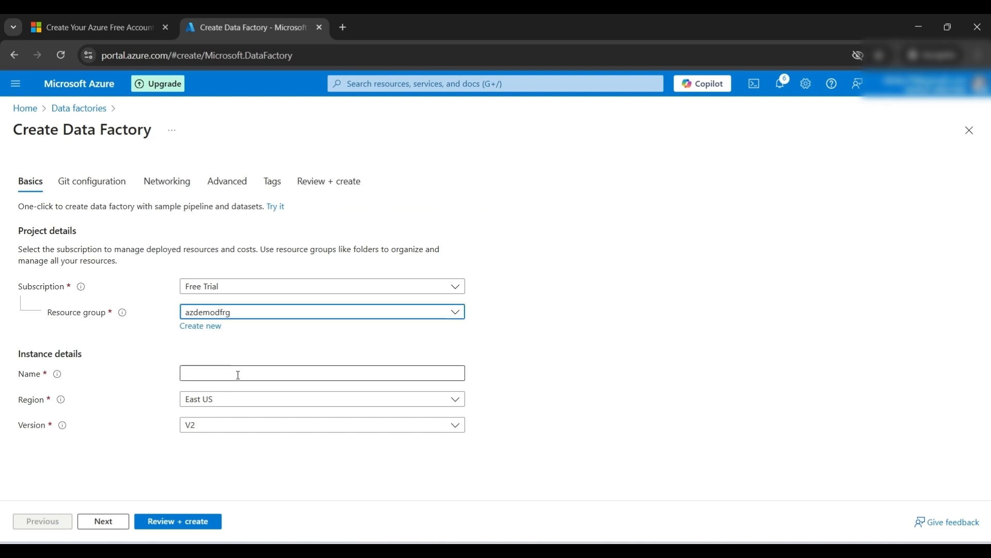
{"action": "left_click", "coordinate": [233, 374]}
{"action": "type", "text": "demoa"}
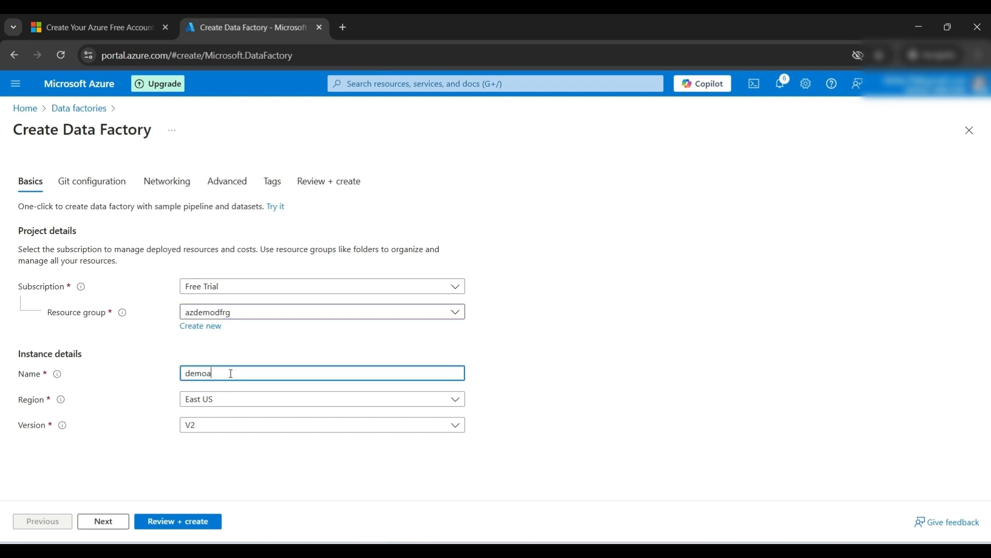
{"action": "type", "text": "zuredatafactory4u"}
Step: Set the data factory's region to Central India
{"action": "left_click", "coordinate": [269, 404]}
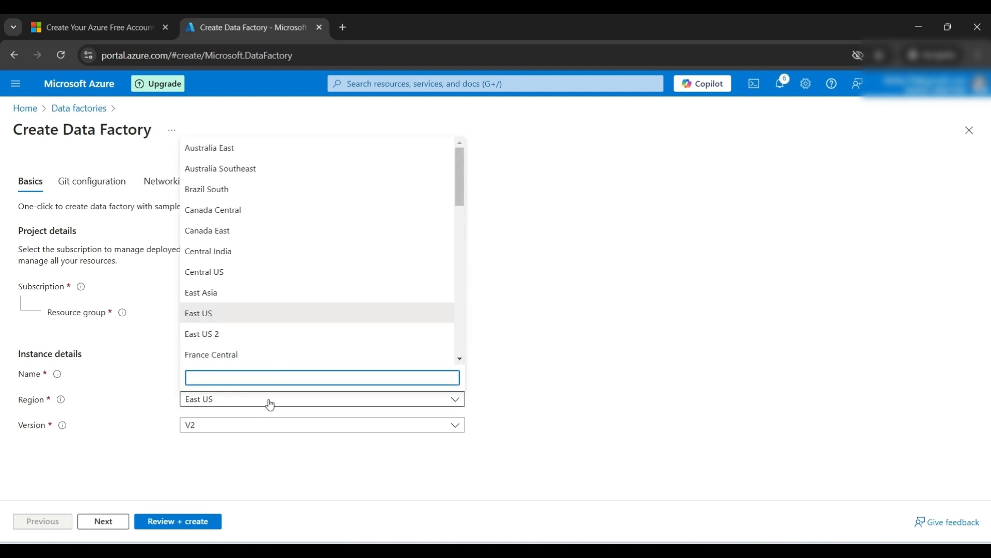
{"action": "type", "text": "india"}
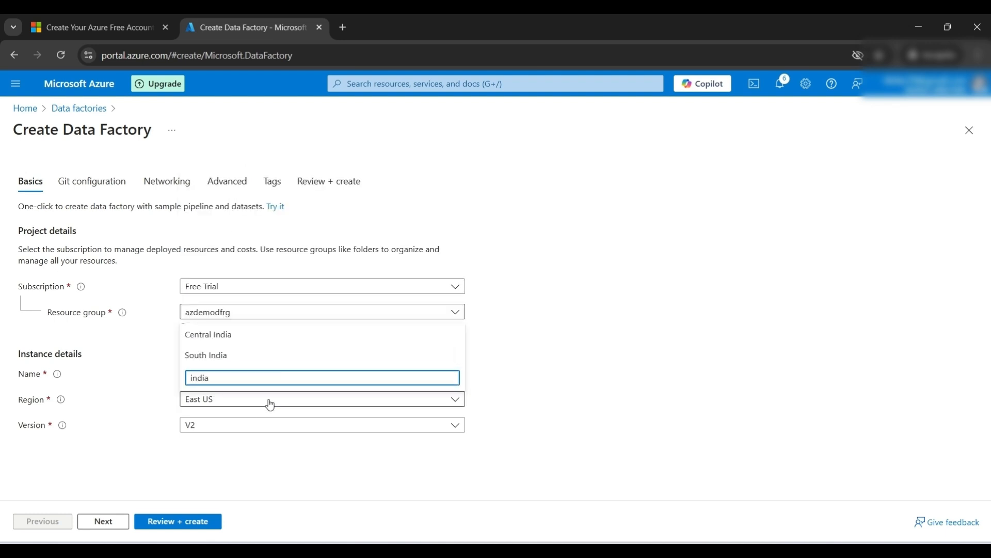
{"action": "double_click", "coordinate": [208, 336]}
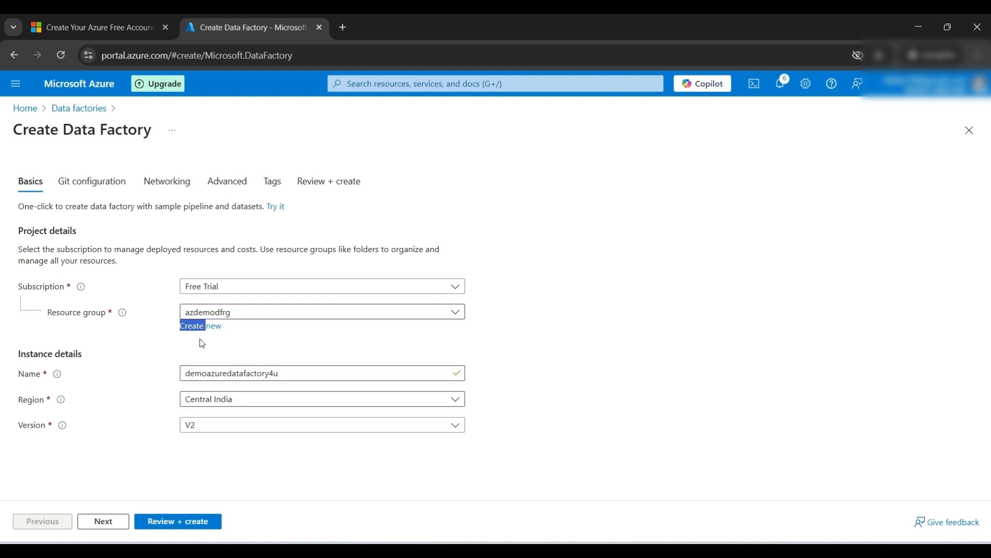
{"action": "left_click", "coordinate": [202, 344]}
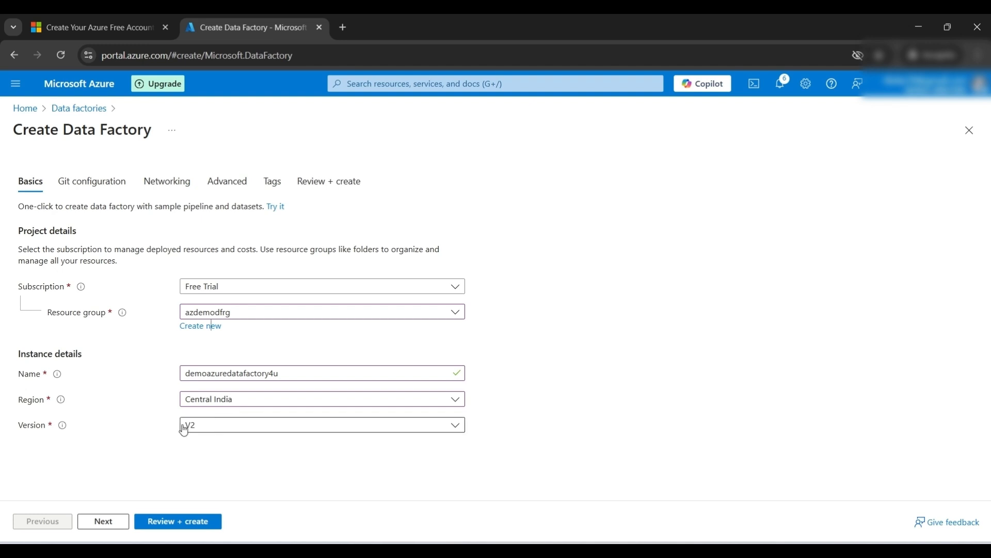
Step: Step through the remaining tabs with default settings and create the data factory
{"action": "left_click", "coordinate": [107, 522]}
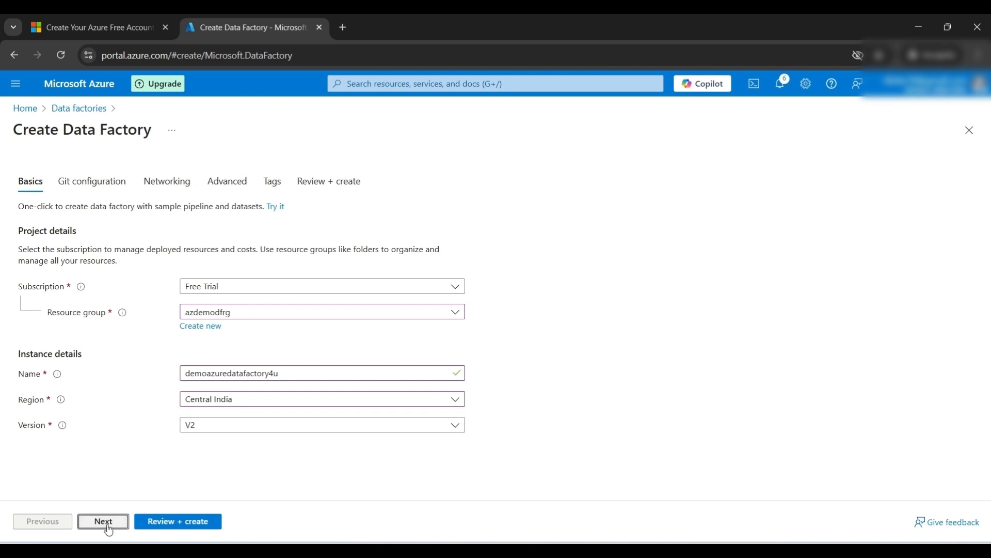
{"action": "left_click", "coordinate": [108, 522]}
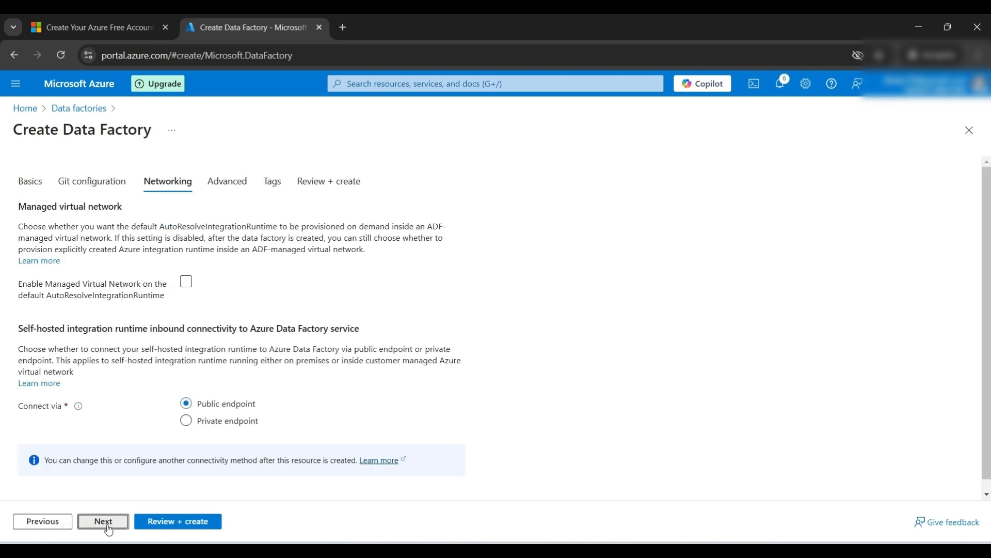
{"action": "left_click", "coordinate": [108, 523]}
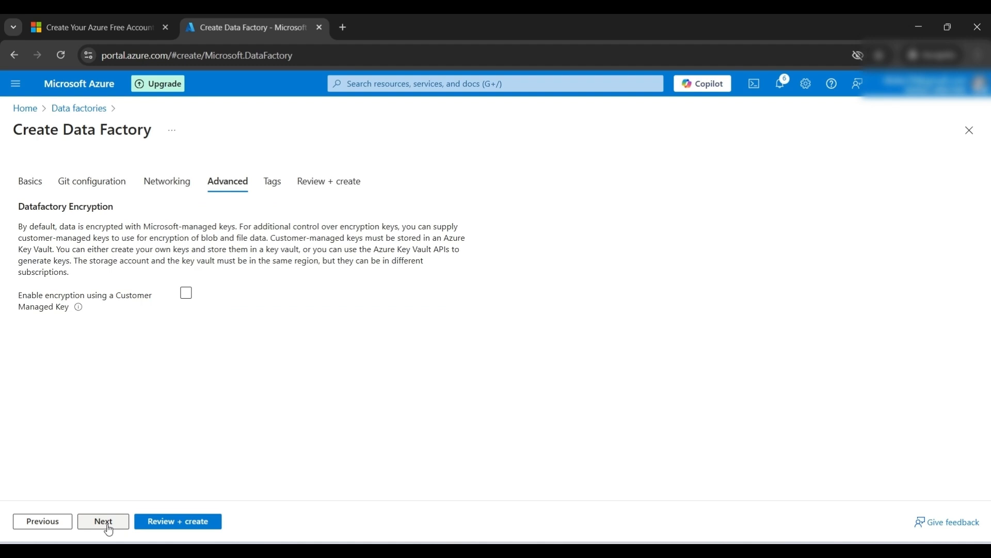
{"action": "left_click", "coordinate": [108, 523]}
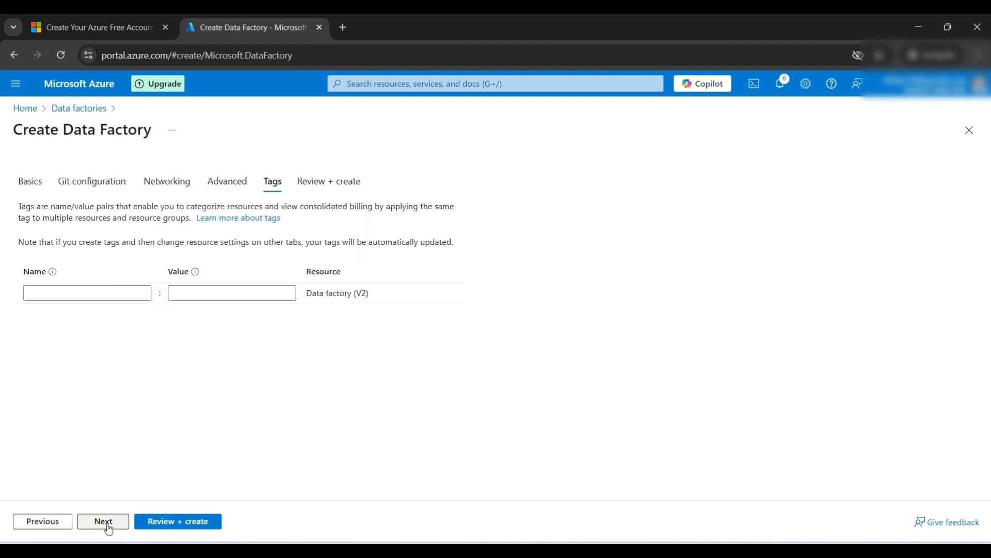
{"action": "left_click", "coordinate": [155, 522]}
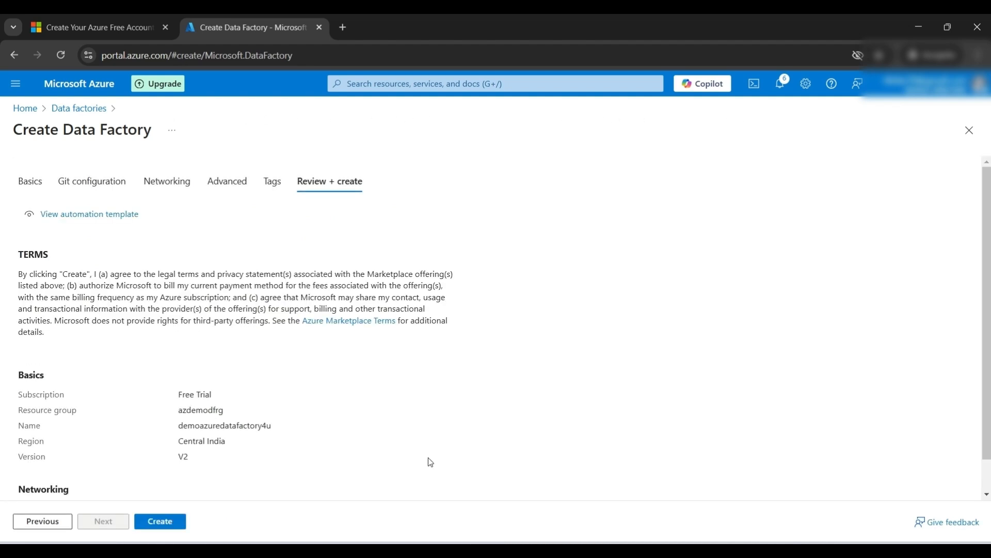
{"action": "left_click", "coordinate": [163, 526]}
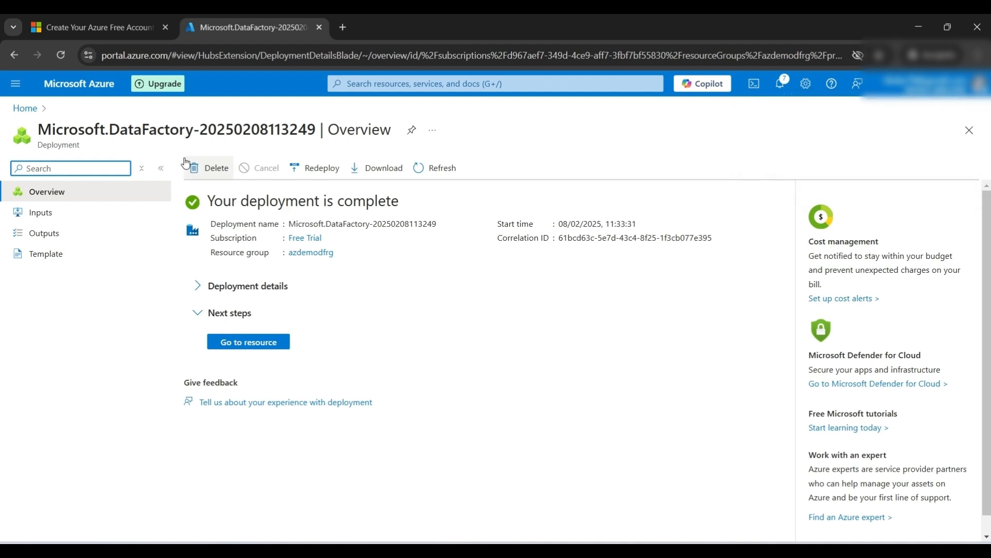
Step: Open the demoazuredatafactory4u factory from the azdemodfrg resource group and launch Azure Data Factory Studio
{"action": "left_click", "coordinate": [25, 108]}
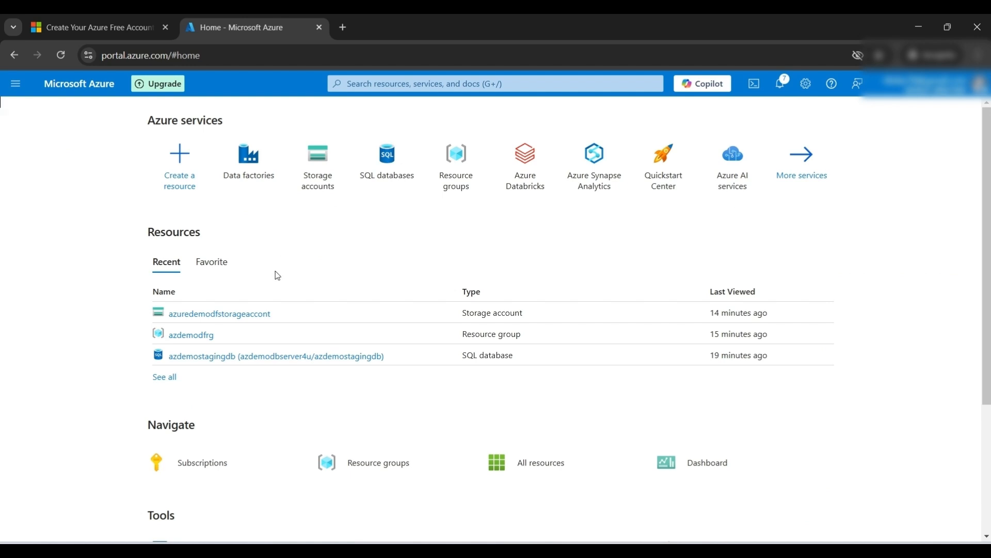
{"action": "left_click", "coordinate": [190, 336]}
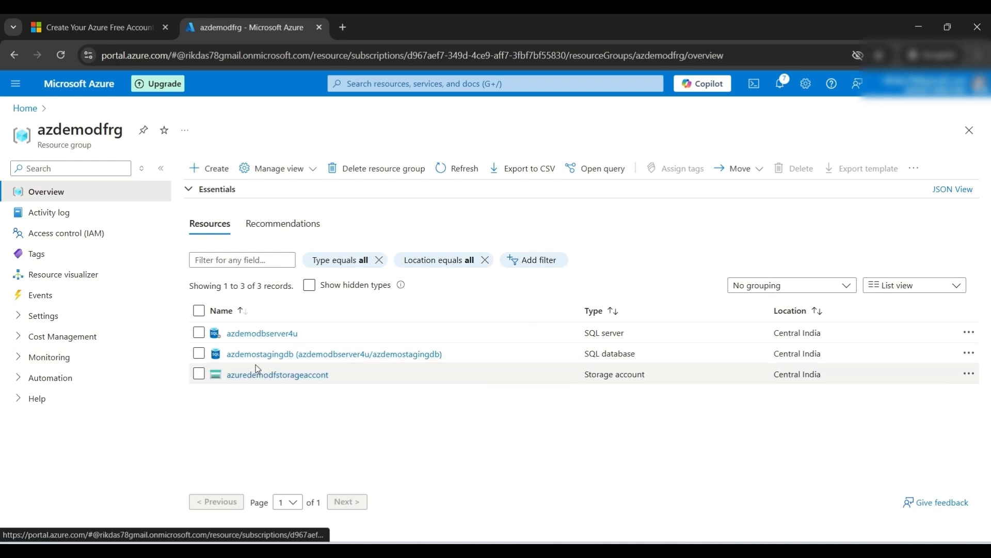
{"action": "left_click", "coordinate": [445, 169]}
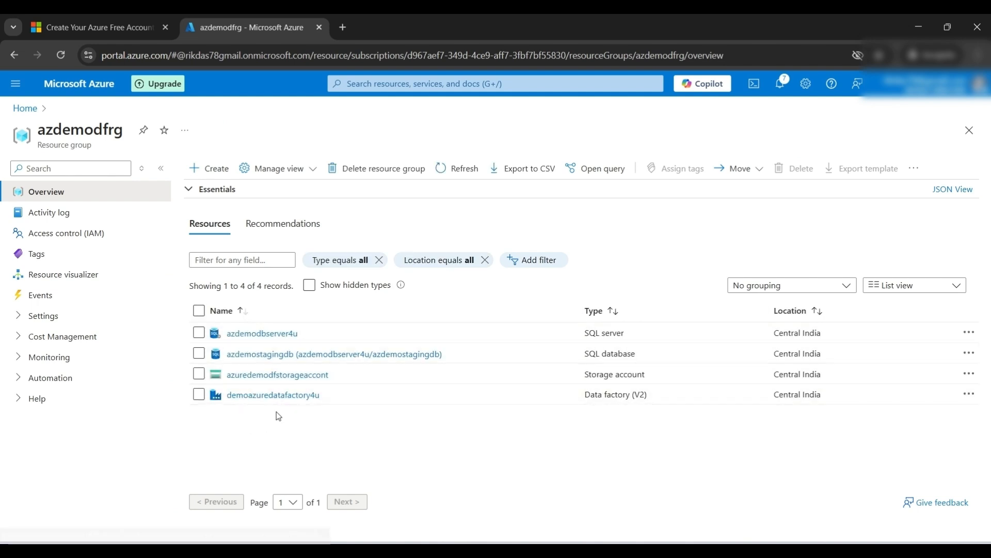
{"action": "left_click", "coordinate": [252, 396]}
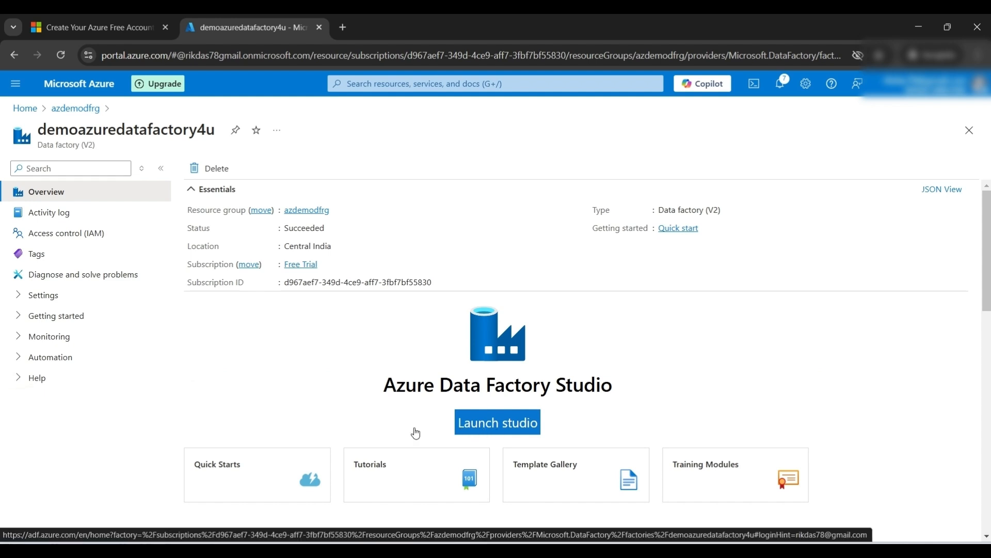
{"action": "left_click", "coordinate": [491, 428]}
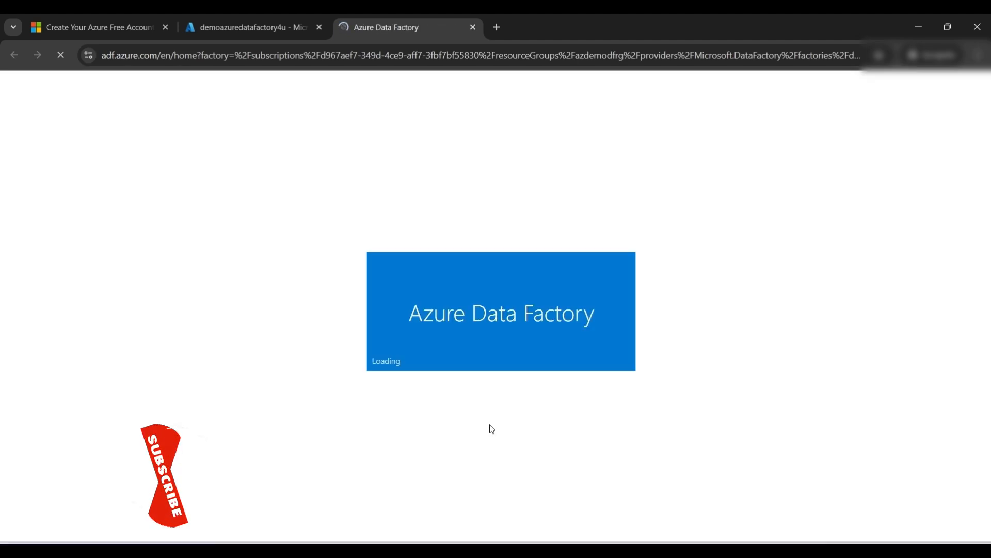